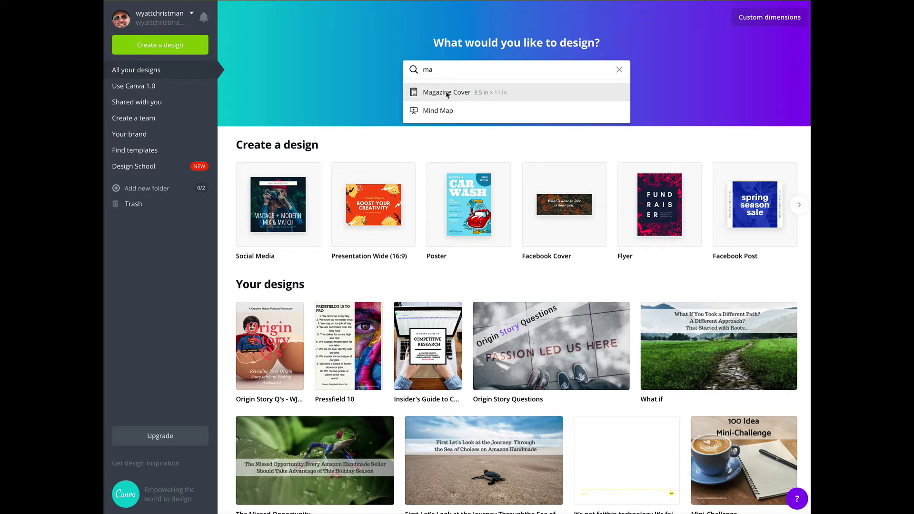
- Create a blank US Letter Magazine Cover design from the 'Magazine Cover' search suggestion
key(Return)
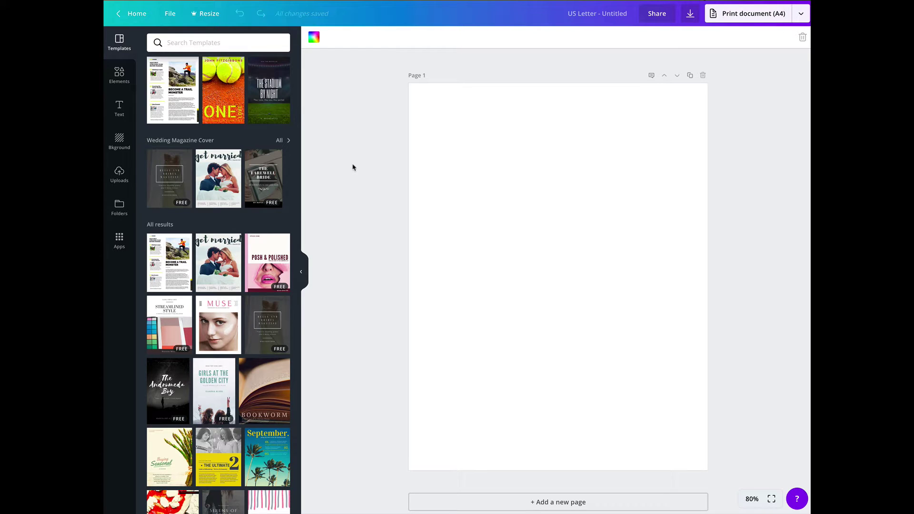
scroll(246, 231, up, 7)
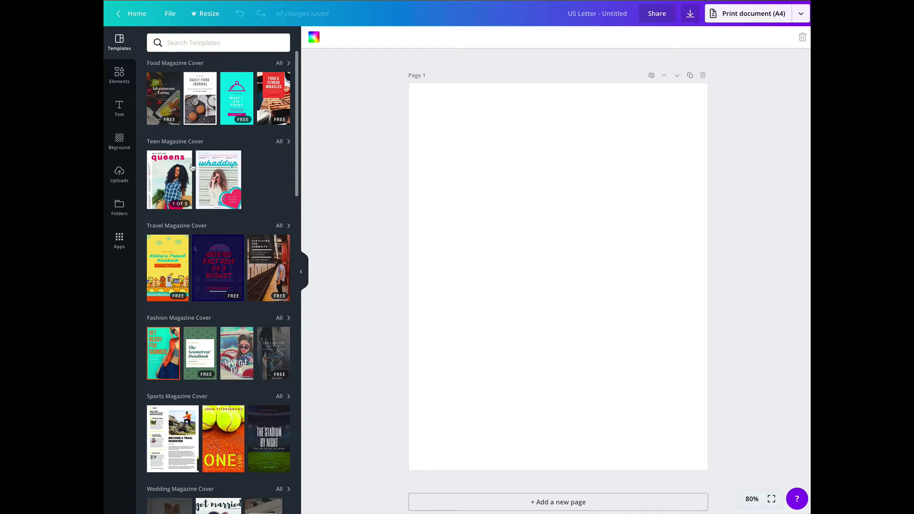
scroll(188, 273, down, 1)
scroll(189, 273, down, 5)
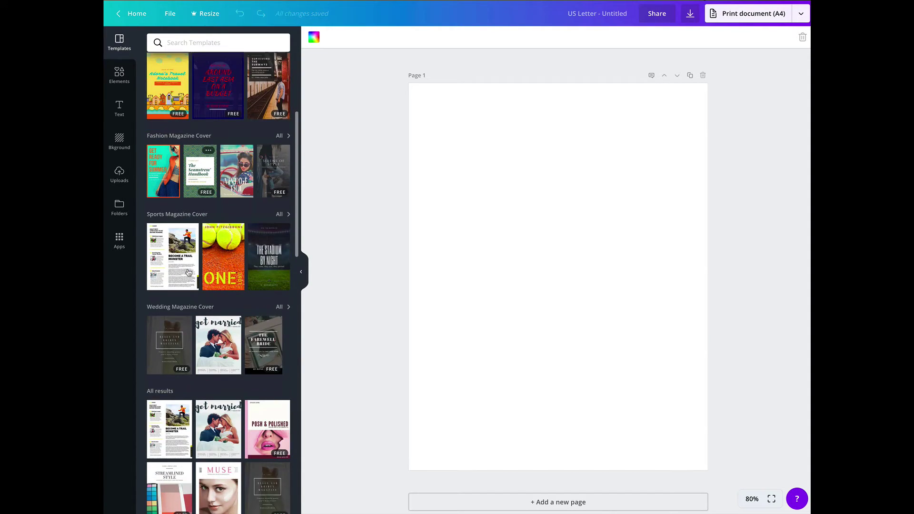
scroll(188, 272, up, 2)
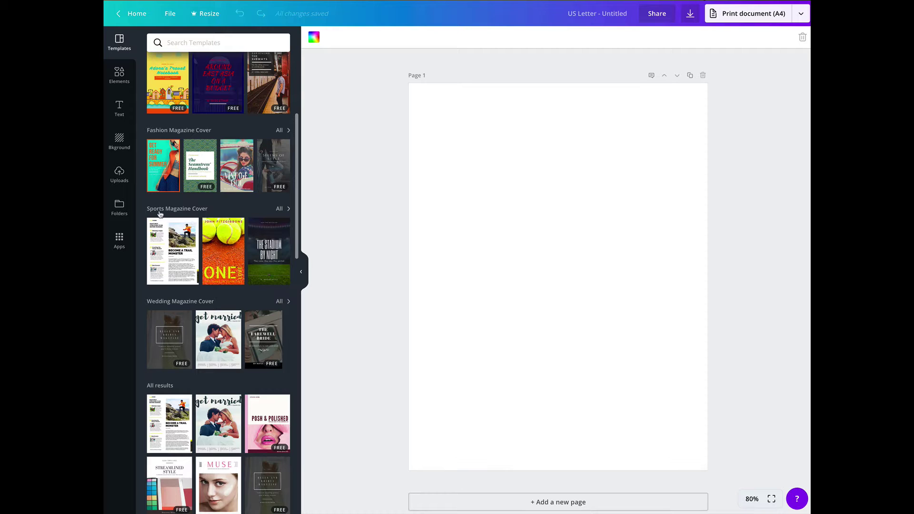
scroll(189, 269, down, 3)
scroll(190, 263, down, 5)
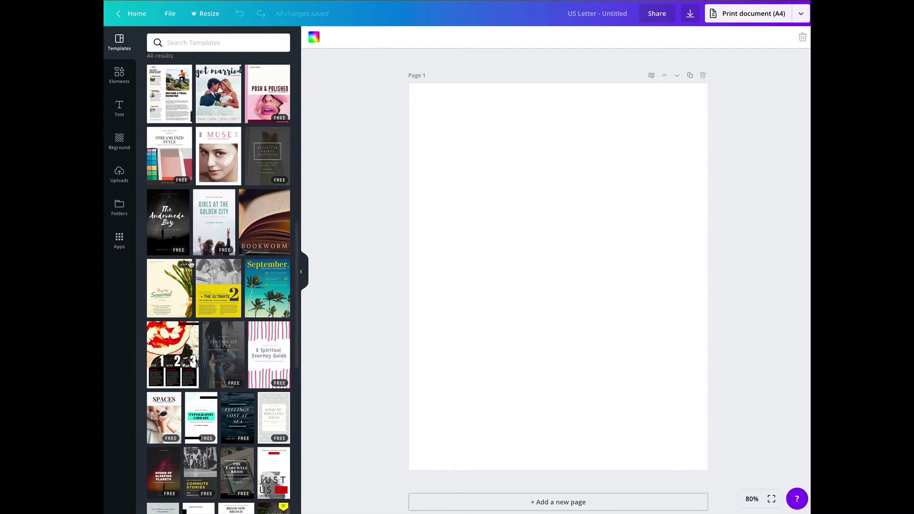
scroll(190, 263, down, 1)
scroll(189, 252, up, 3)
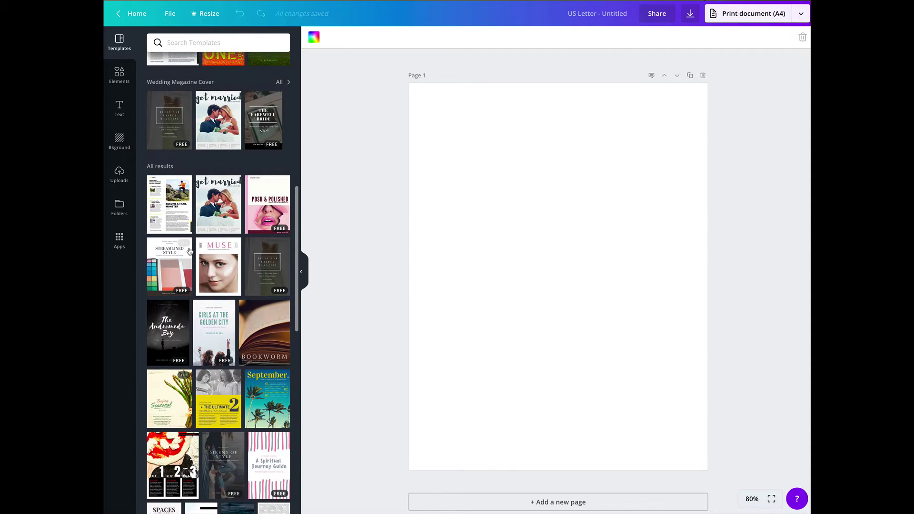
scroll(189, 251, down, 1)
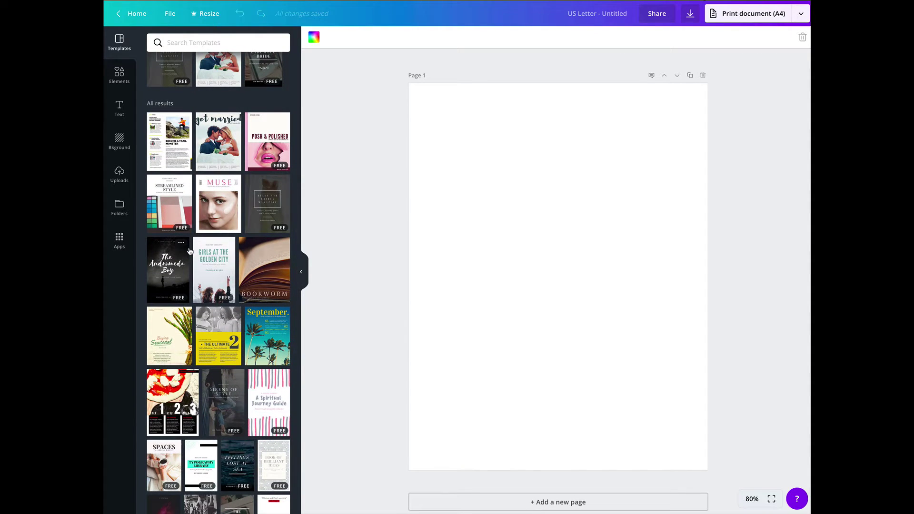
scroll(190, 251, down, 4)
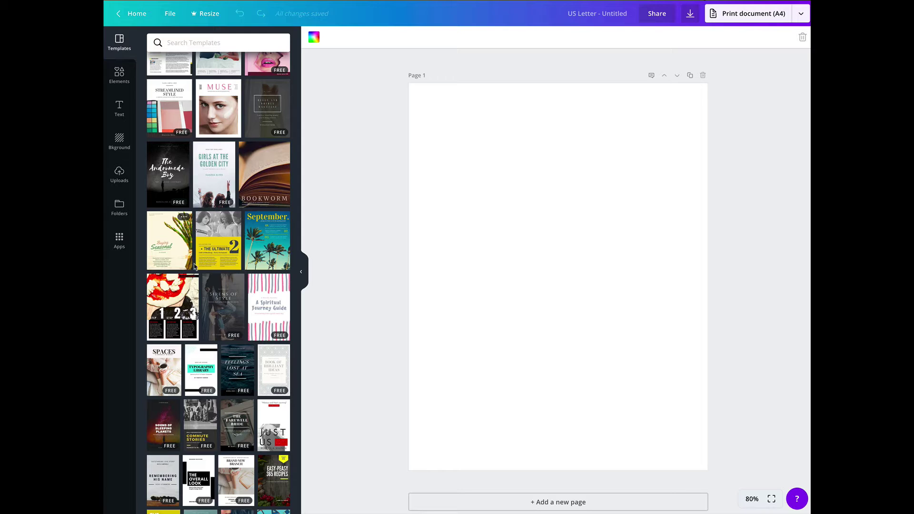
scroll(191, 290, down, 8)
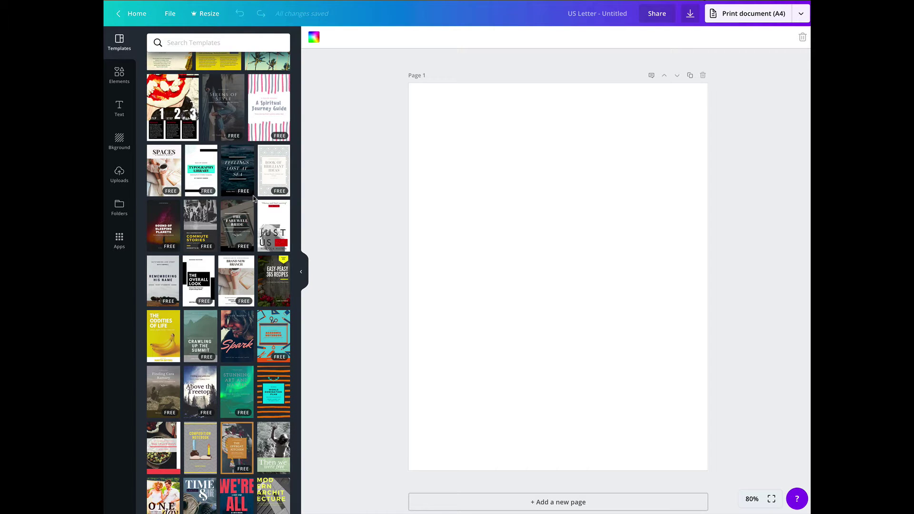
scroll(253, 199, down, 5)
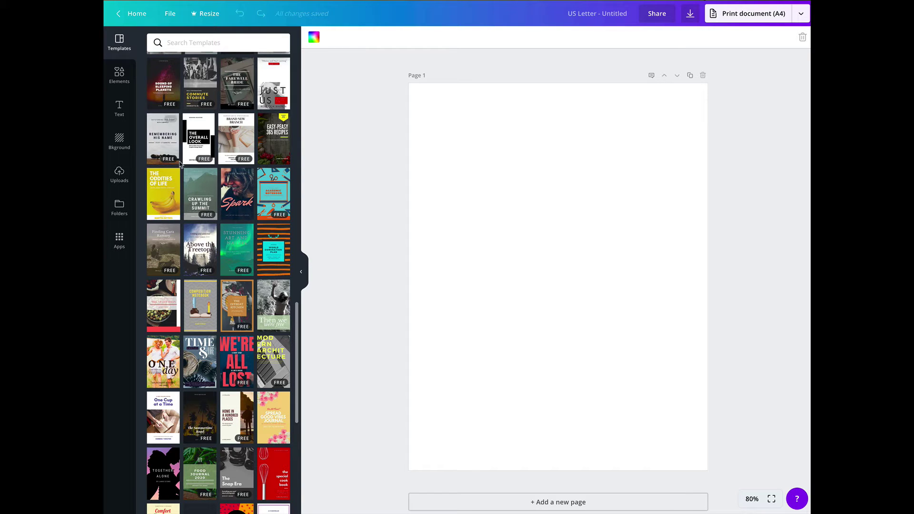
scroll(231, 214, down, 3)
scroll(231, 216, down, 2)
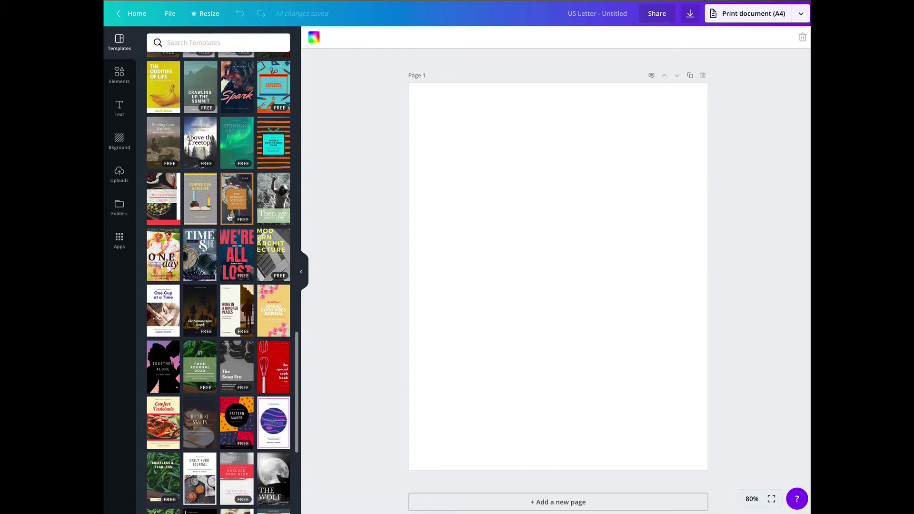
scroll(207, 249, down, 10)
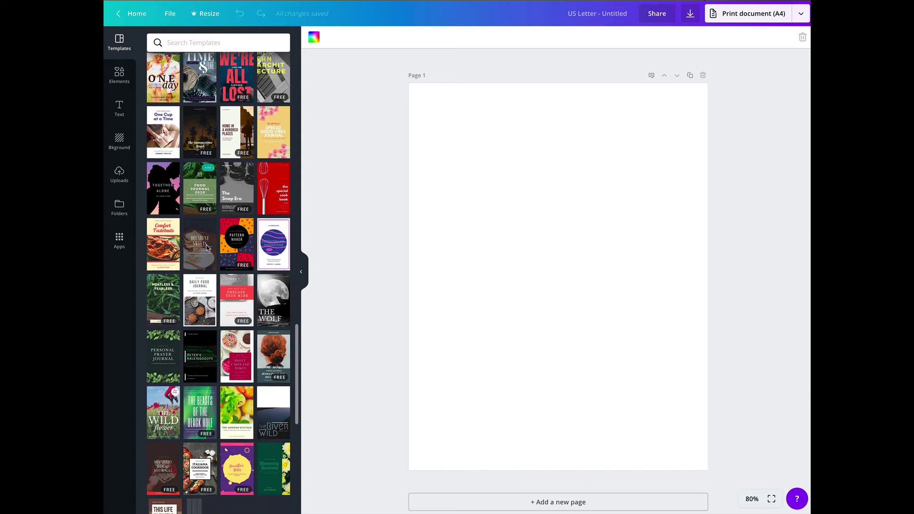
scroll(207, 248, down, 3)
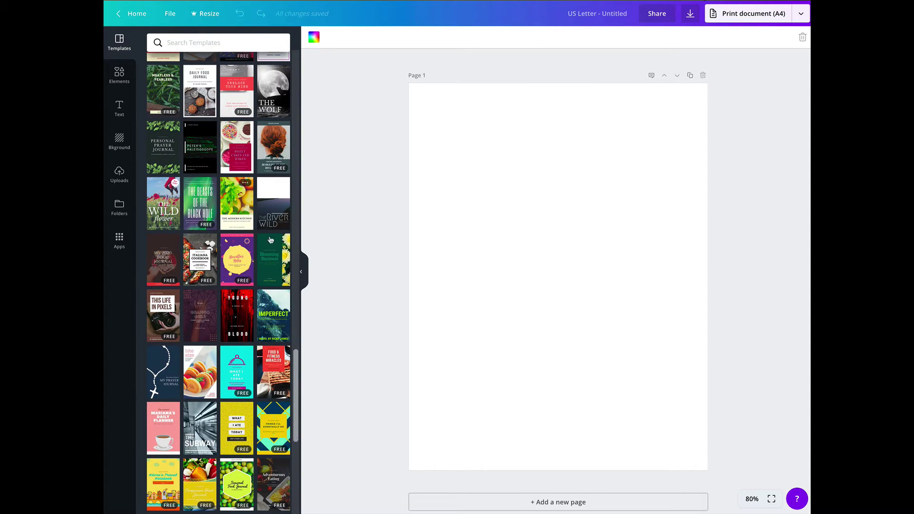
mouse_move(213, 165)
mouse_move(233, 213)
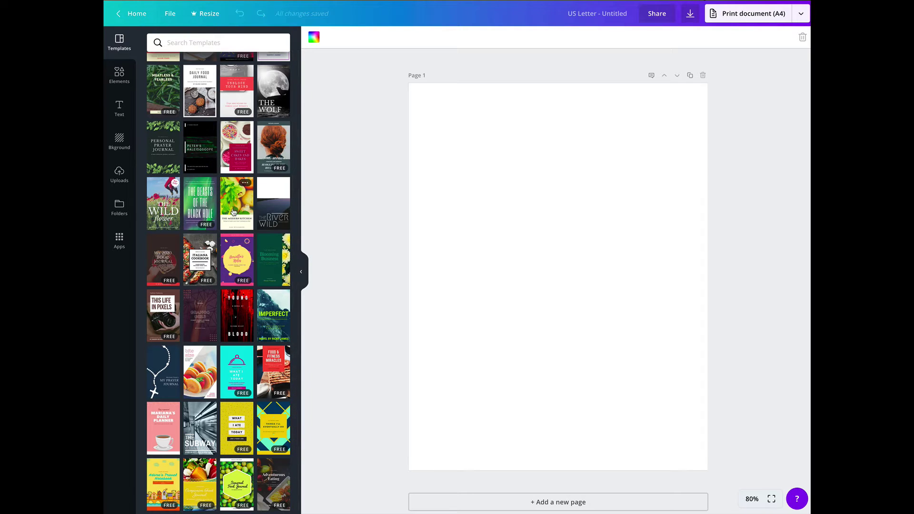
- Bring up the Steam food magazine cover and browse the Orange Classic Food Presentation pages
mouse_move(196, 222)
mouse_move(187, 352)
scroll(222, 317, down, 5)
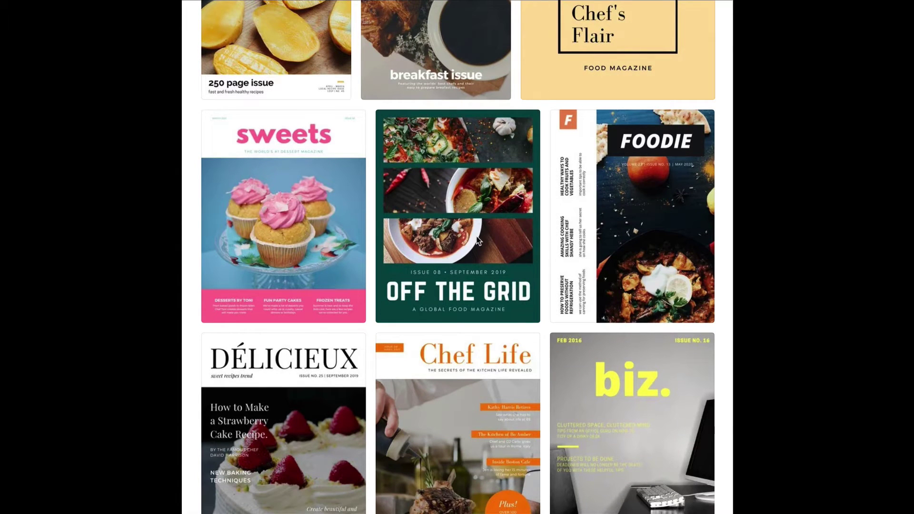
scroll(464, 236, down, 5)
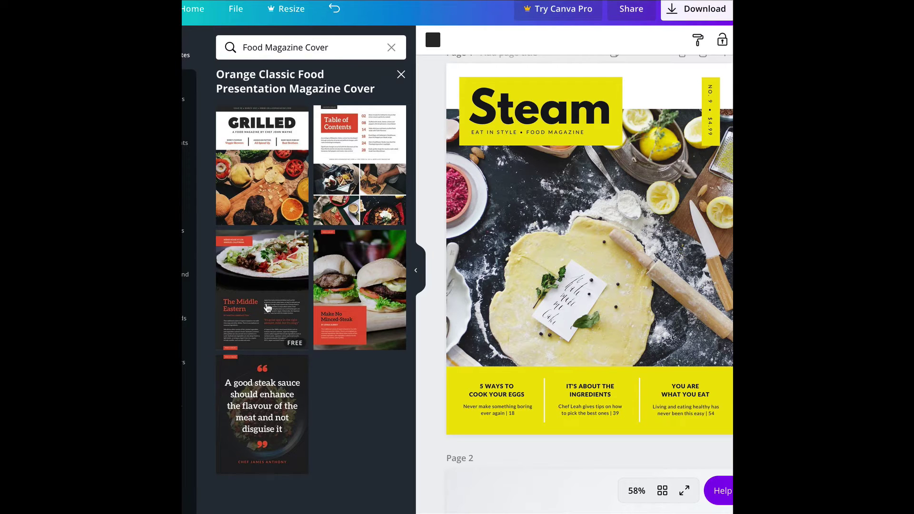
- Replace page 5's steak-sauce quote with The Middle Eastern article layout
scroll(638, 276, up, 1)
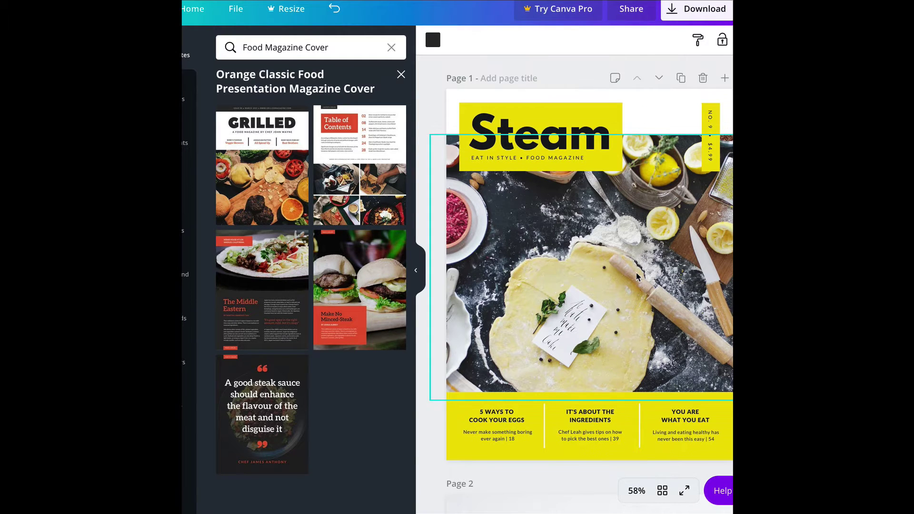
scroll(637, 278, down, 20)
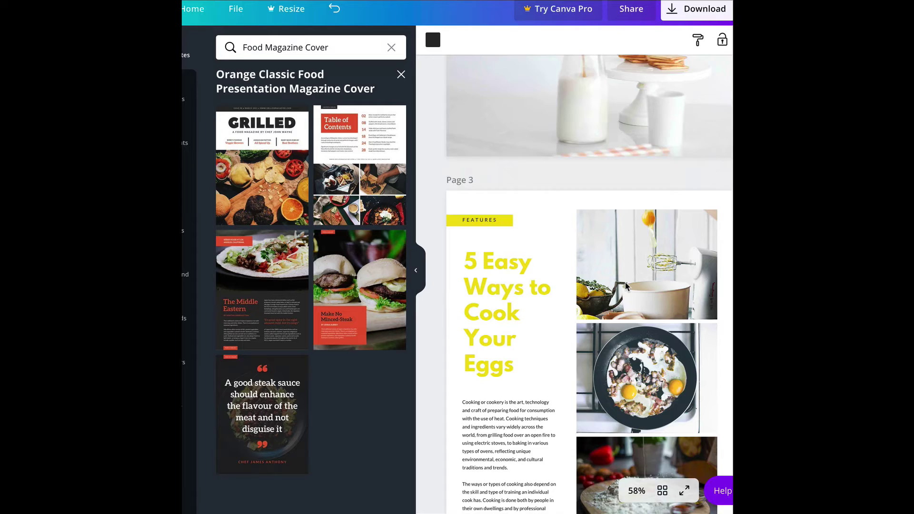
scroll(626, 286, up, 8)
scroll(661, 315, down, 14)
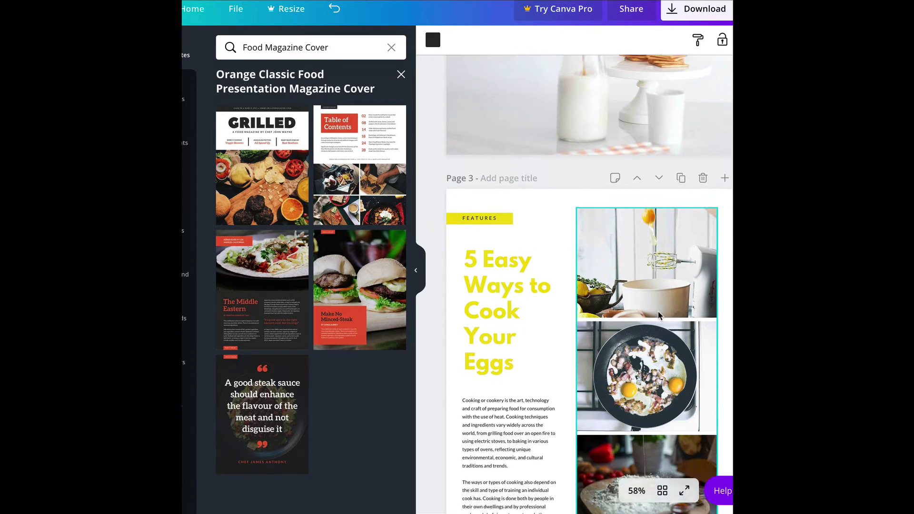
scroll(659, 316, down, 20)
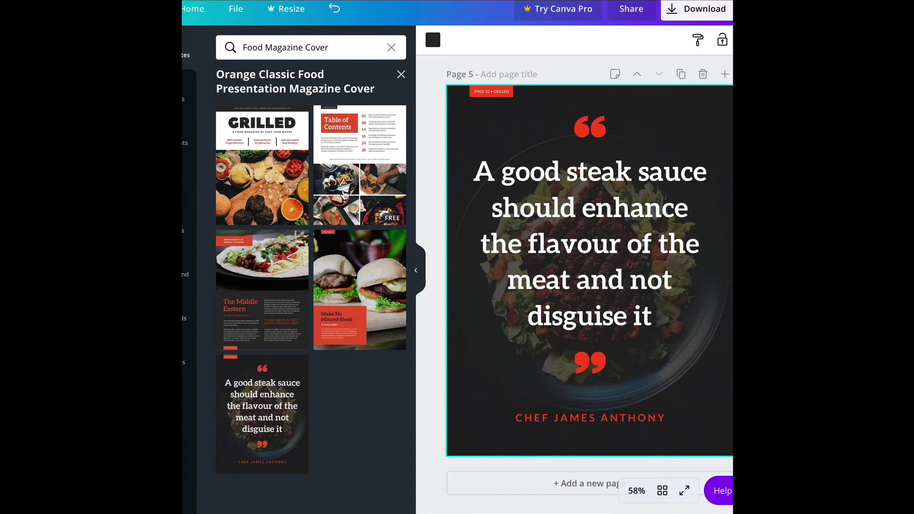
click(291, 286)
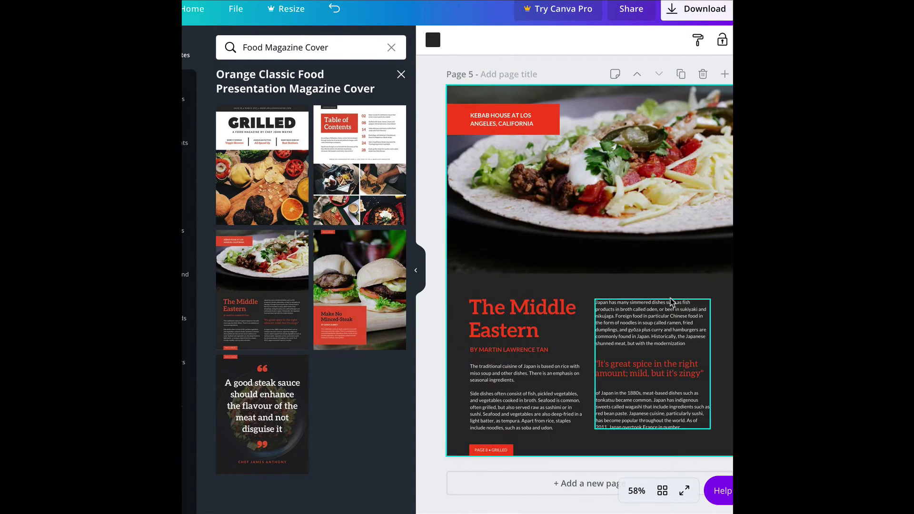
- Browse the magazine cover gallery showing Délicieux, Chef Life, biz. and Homemade templates
scroll(672, 302, up, 10)
scroll(673, 302, down, 7)
scroll(673, 301, down, 2)
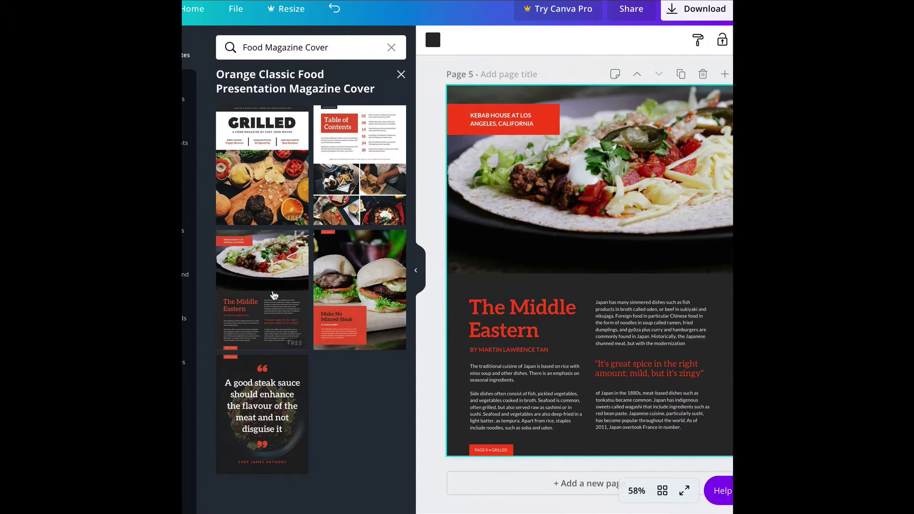
scroll(634, 367, up, 8)
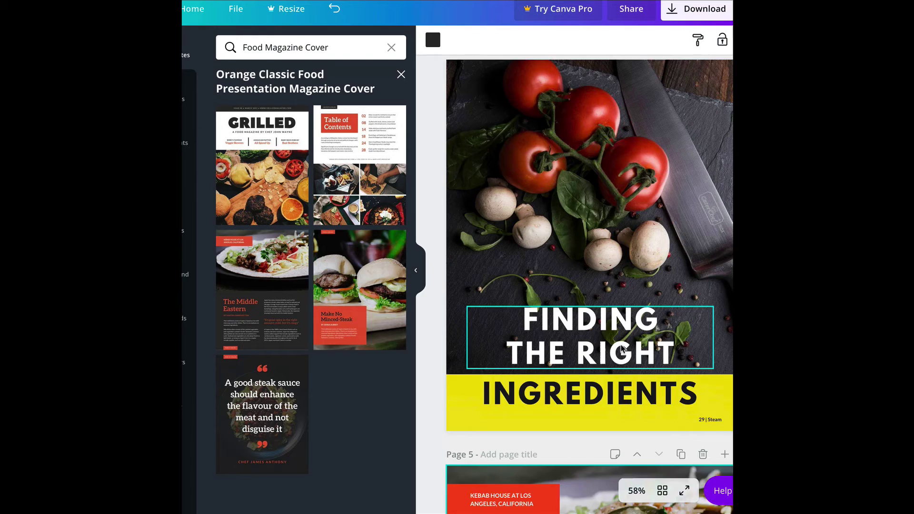
scroll(573, 341, down, 7)
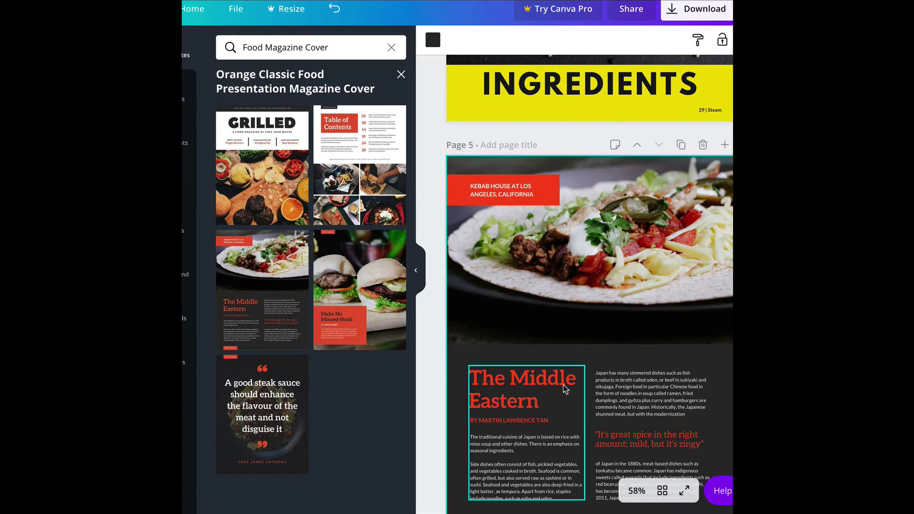
scroll(589, 377, up, 15)
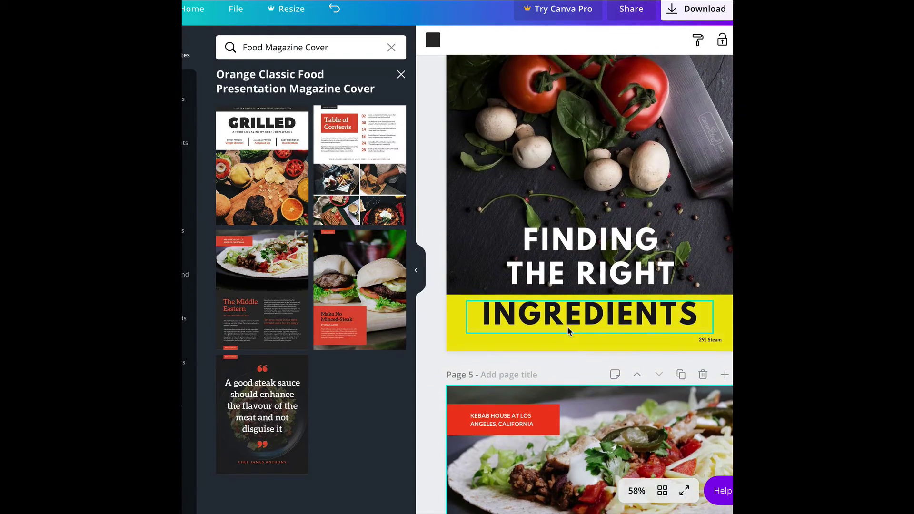
scroll(567, 331, up, 12)
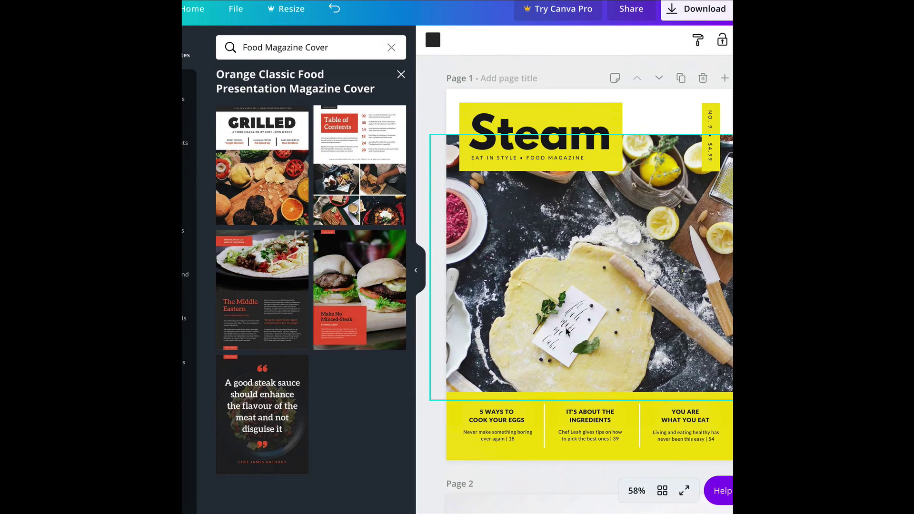
scroll(563, 332, down, 10)
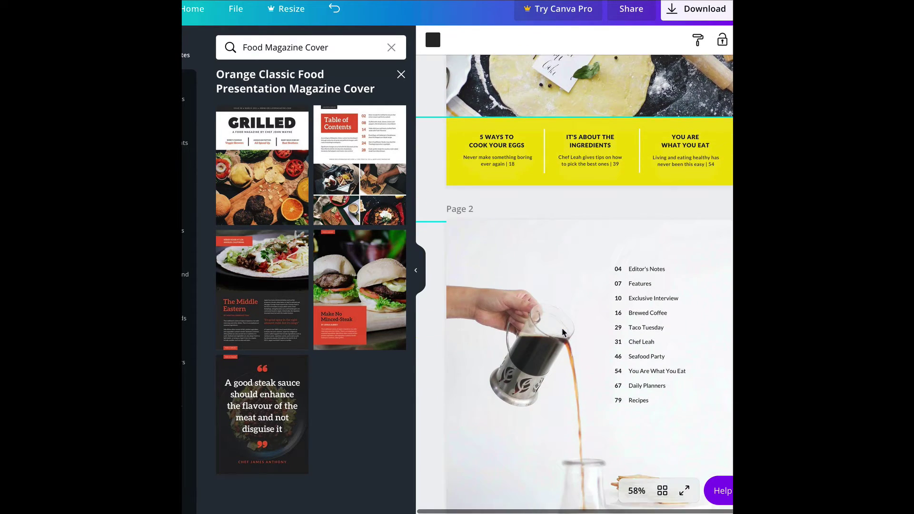
scroll(563, 332, up, 8)
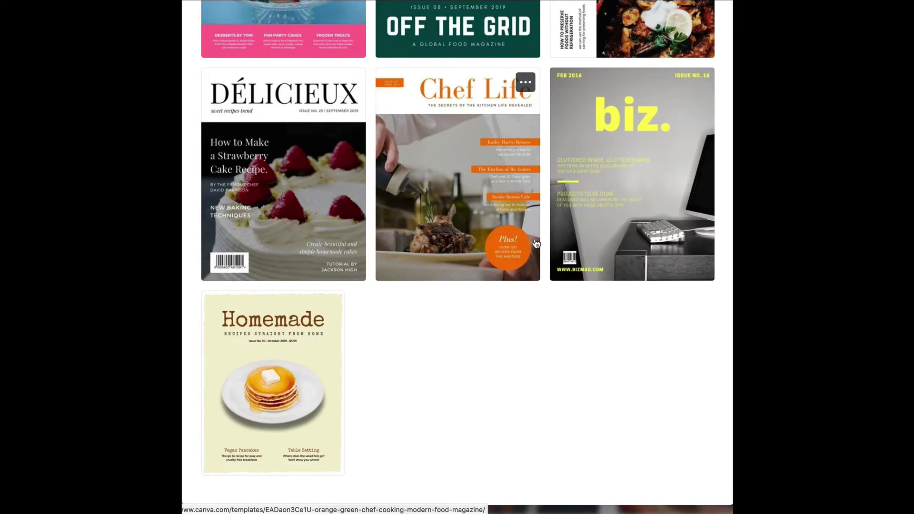
scroll(537, 245, up, 5)
scroll(537, 245, up, 6)
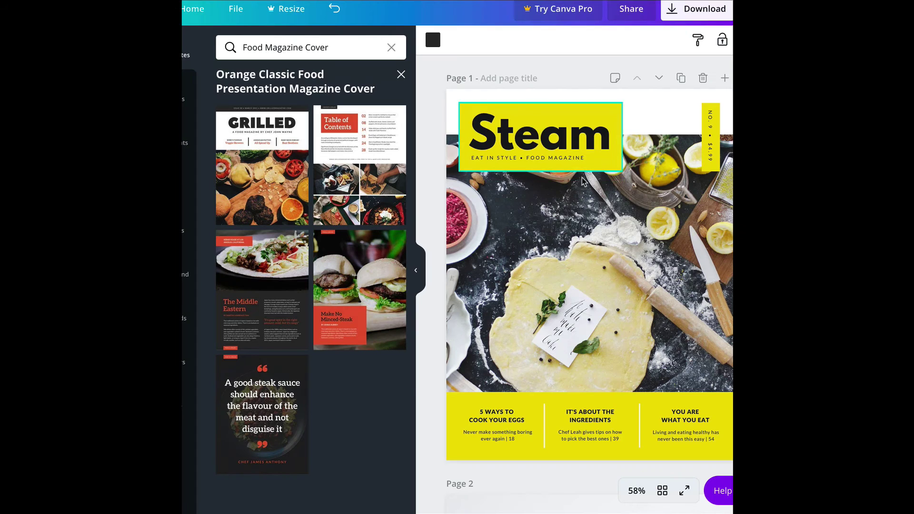
scroll(610, 204, down, 8)
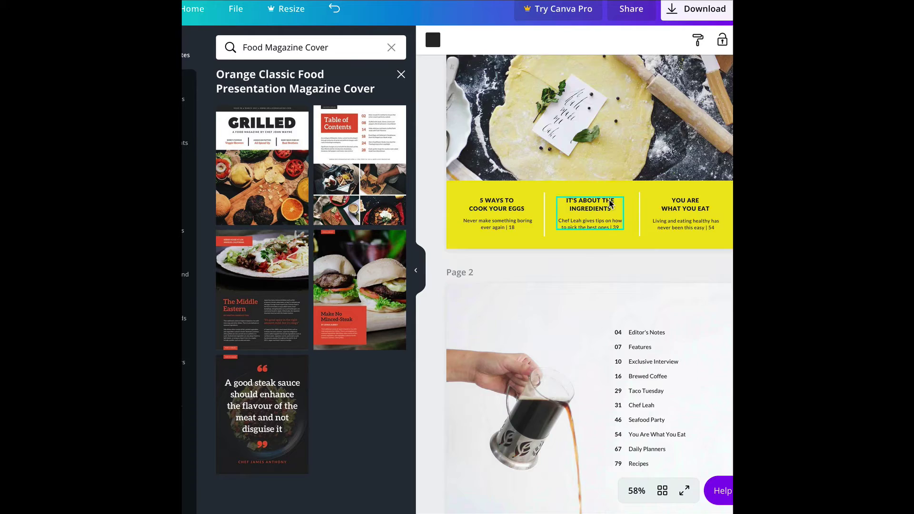
scroll(610, 204, down, 10)
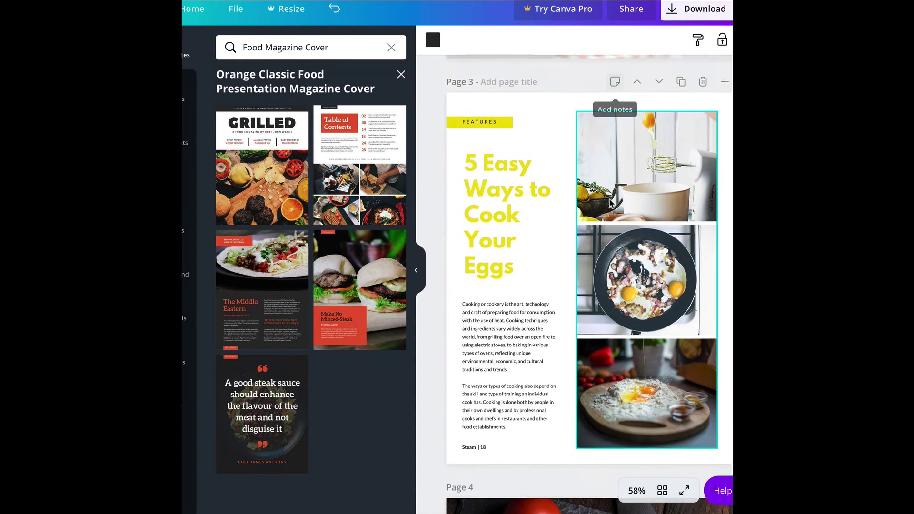
scroll(612, 204, down, 2)
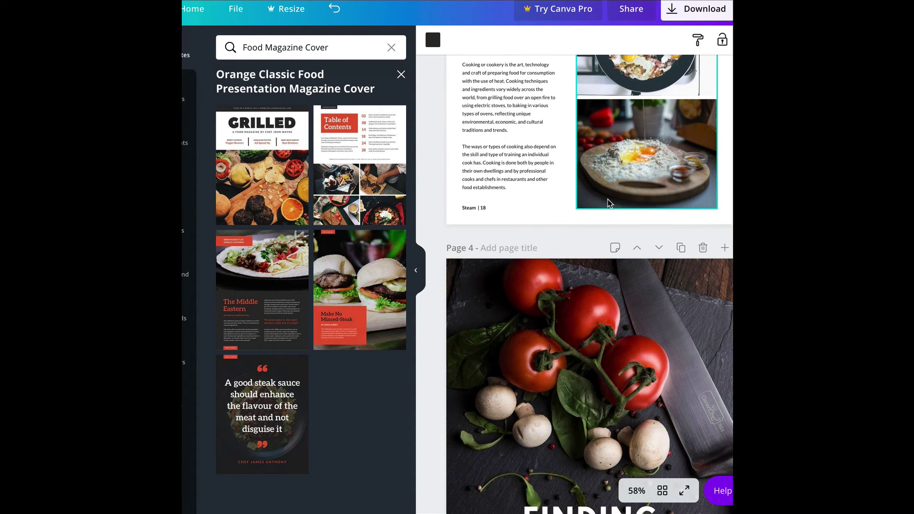
scroll(615, 207, up, 6)
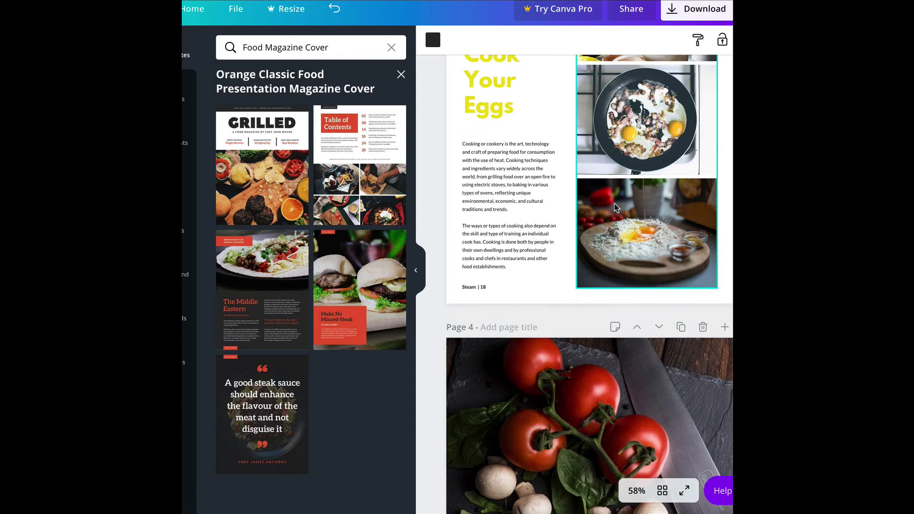
click(521, 279)
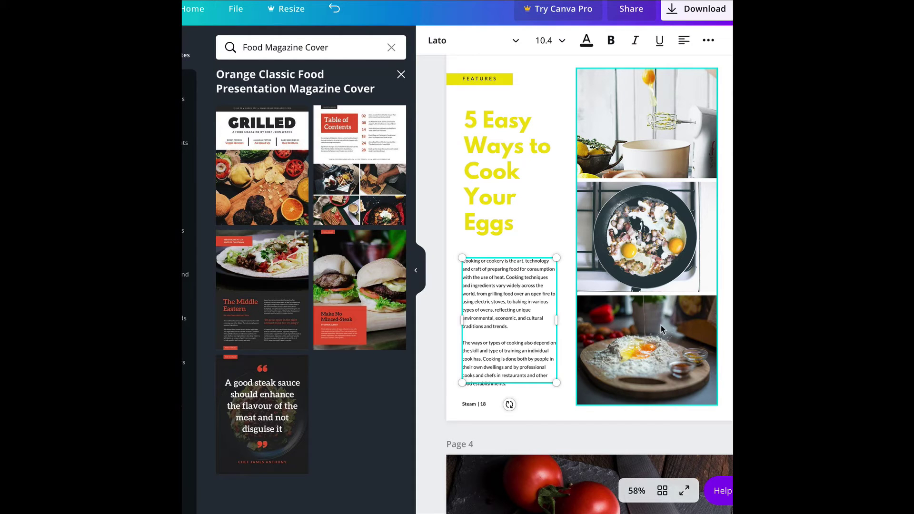
mouse_move(626, 237)
mouse_down()
mouse_move(591, 224)
mouse_move(503, 250)
mouse_move(625, 242)
mouse_up()
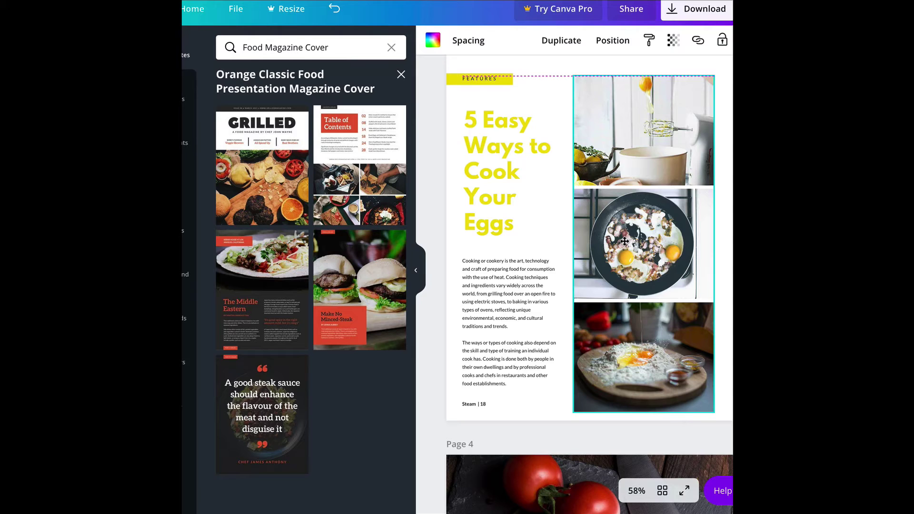
- Duplicate the egg feature page 3 to create a copy as page 4
click(625, 242)
scroll(595, 271, up, 3)
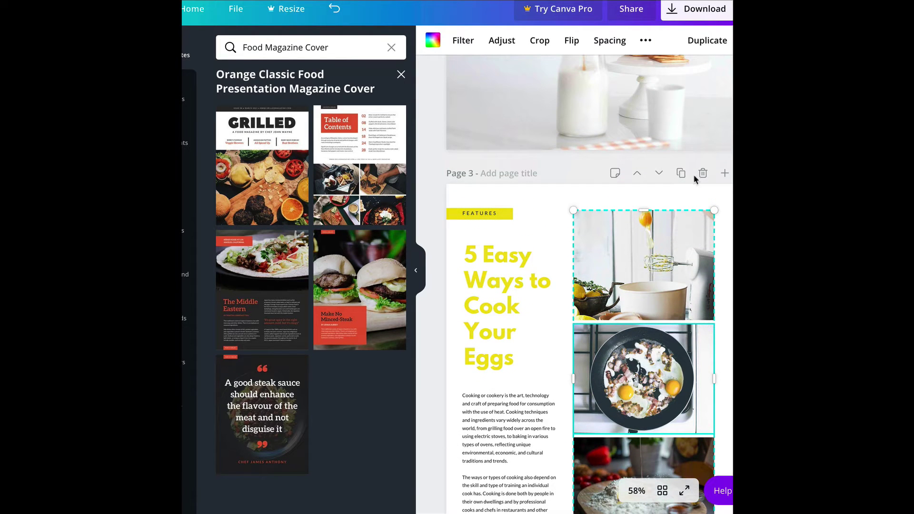
click(681, 172)
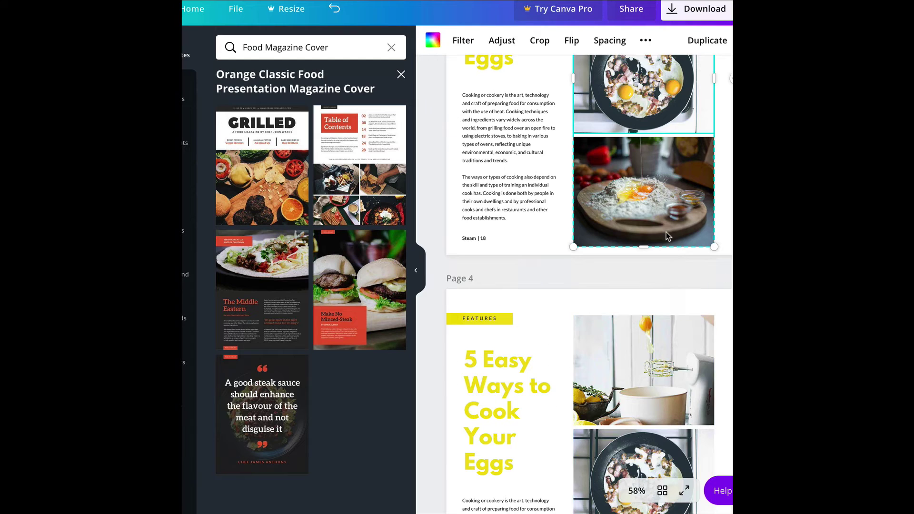
scroll(667, 235, down, 5)
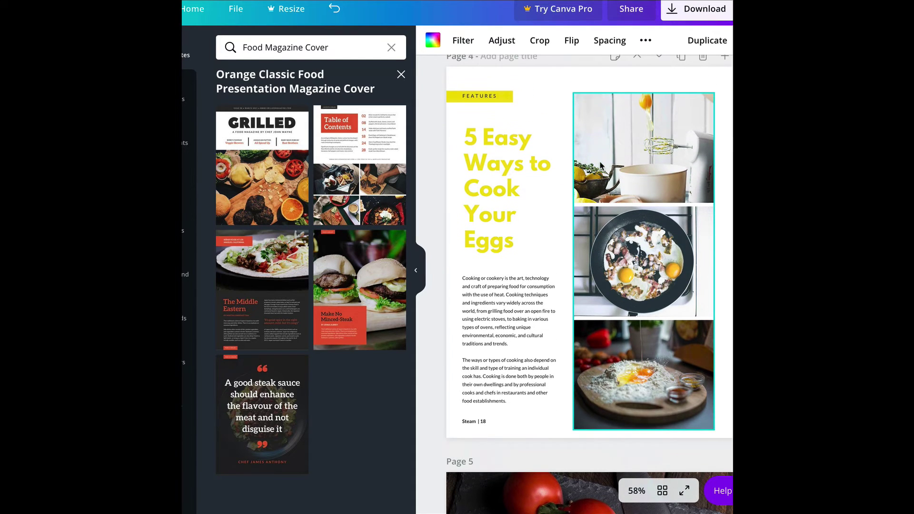
- On page 4, put the three photos on the left and the title and body text on the right
drag(657, 162, 482, 245)
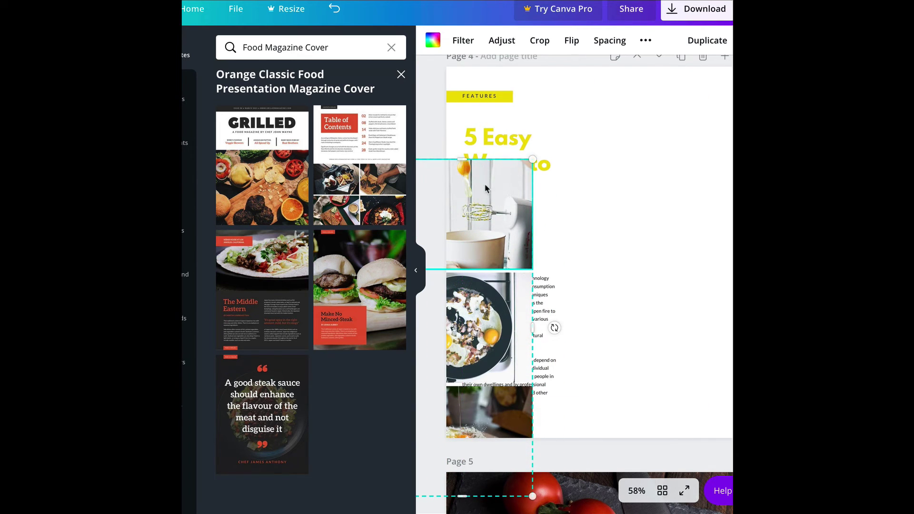
click(488, 148)
drag(517, 138, 679, 90)
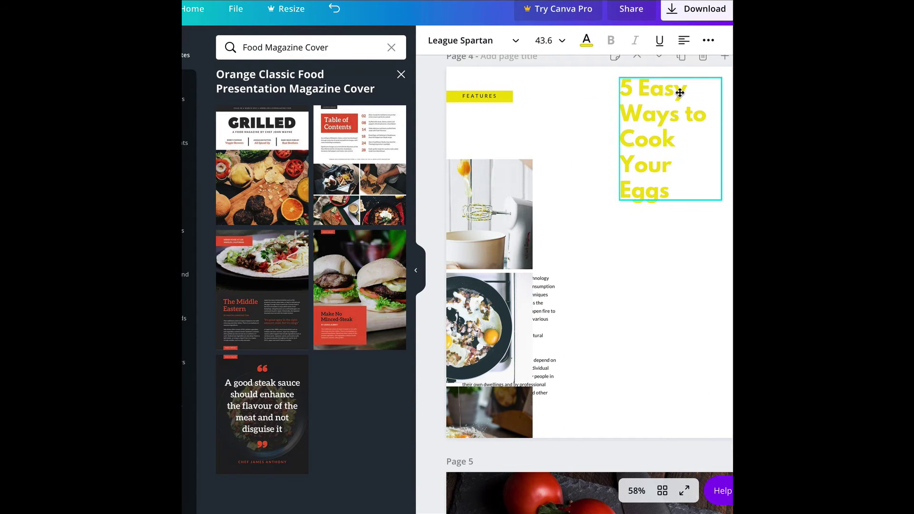
drag(504, 275, 575, 425)
click(536, 327)
click(521, 289)
drag(556, 292, 692, 259)
drag(544, 392, 535, 198)
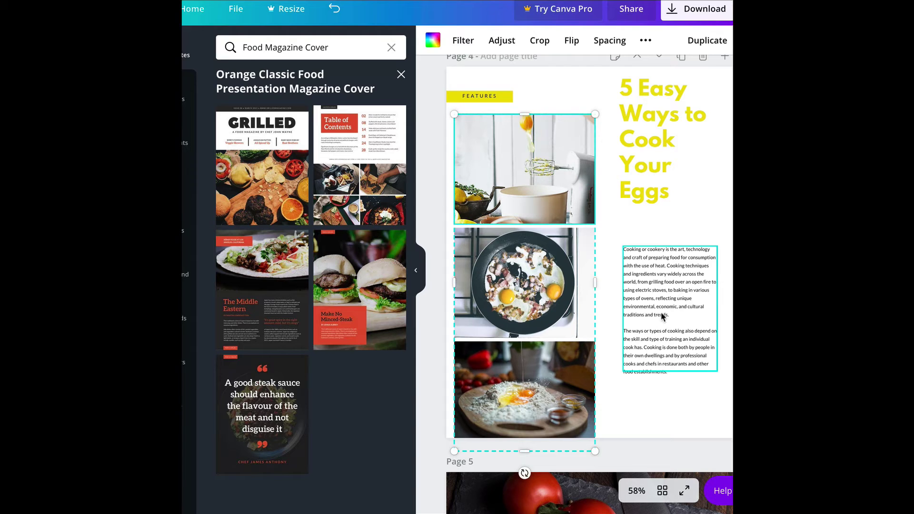
drag(663, 317, 665, 349)
drag(651, 160, 651, 186)
scroll(658, 280, down, 2)
scroll(658, 279, up, 6)
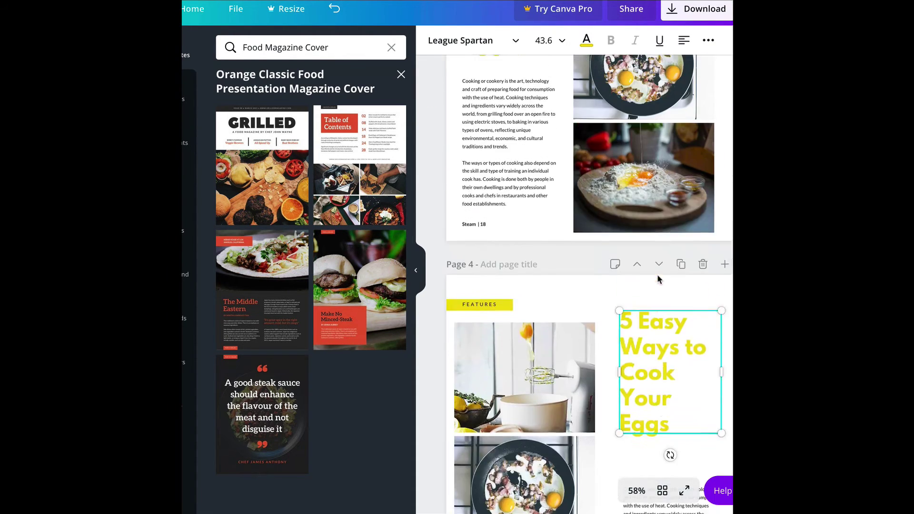
scroll(659, 280, up, 4)
scroll(659, 279, up, 2)
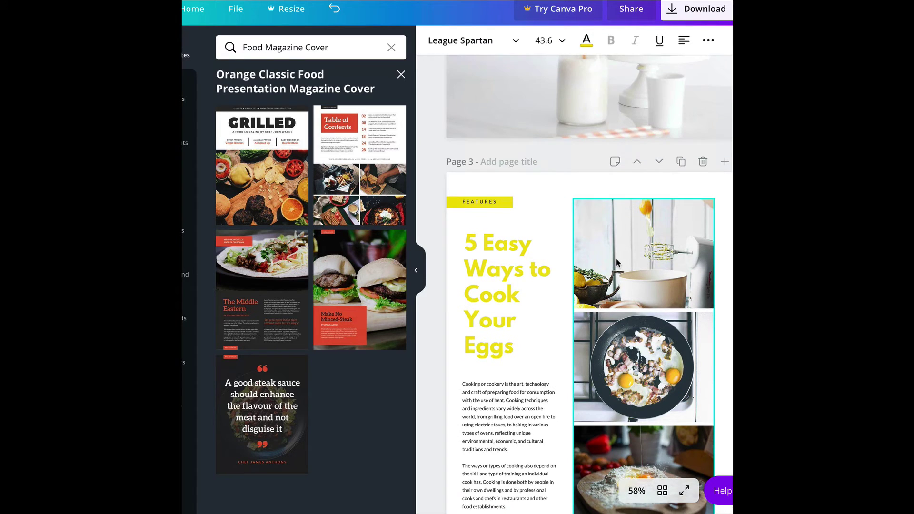
scroll(617, 262, down, 10)
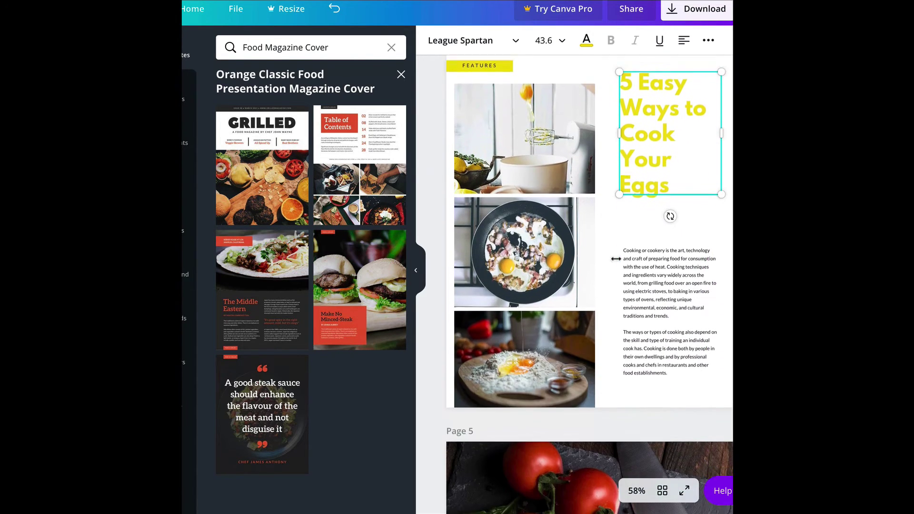
scroll(616, 259, down, 8)
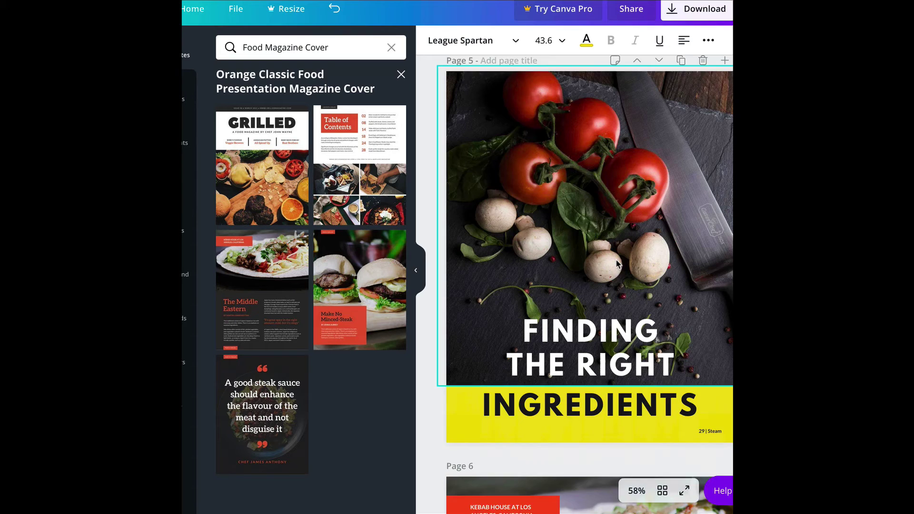
scroll(617, 264, down, 1)
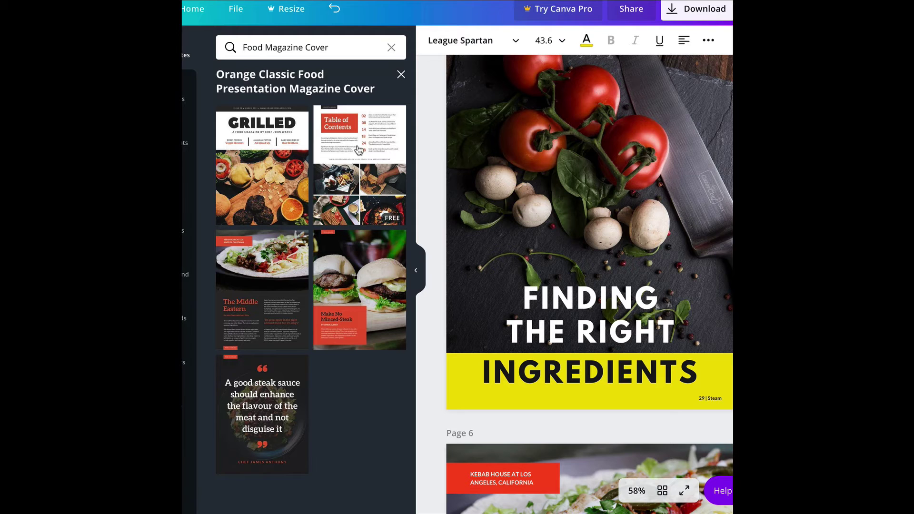
scroll(585, 284, down, 4)
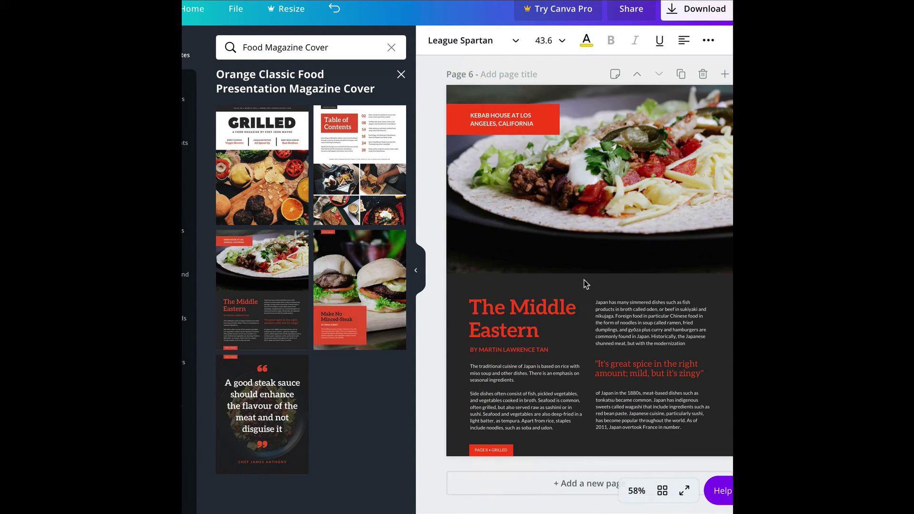
scroll(590, 281, up, 15)
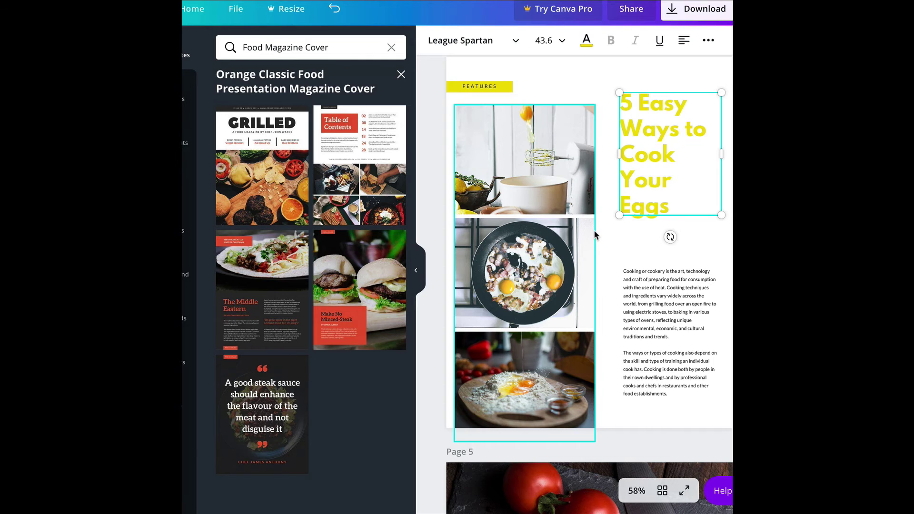
scroll(593, 229, down, 10)
scroll(593, 237, down, 8)
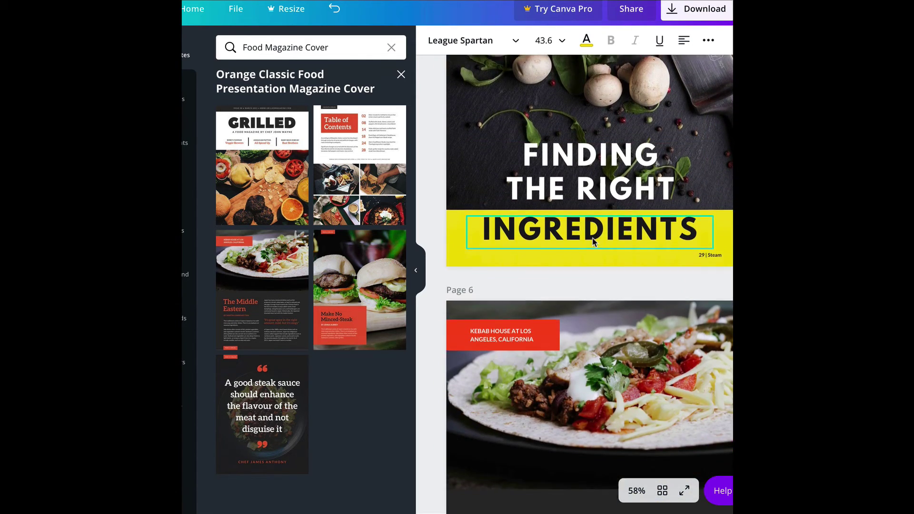
- Set the download file type to PDF Standard and open the page selection list
click(723, 18)
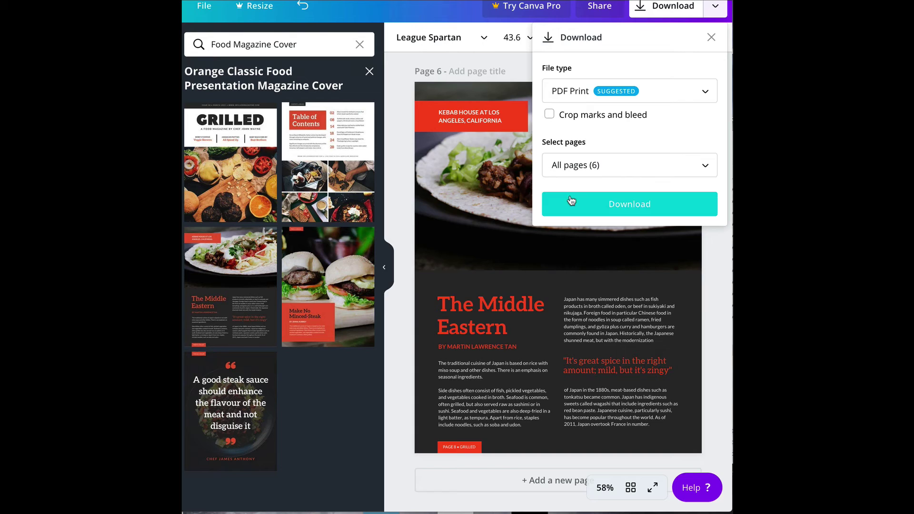
click(591, 97)
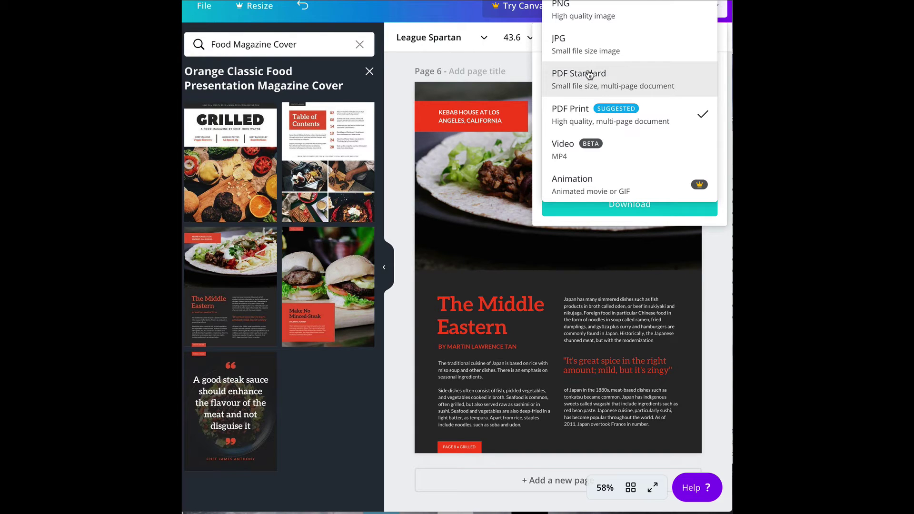
click(587, 77)
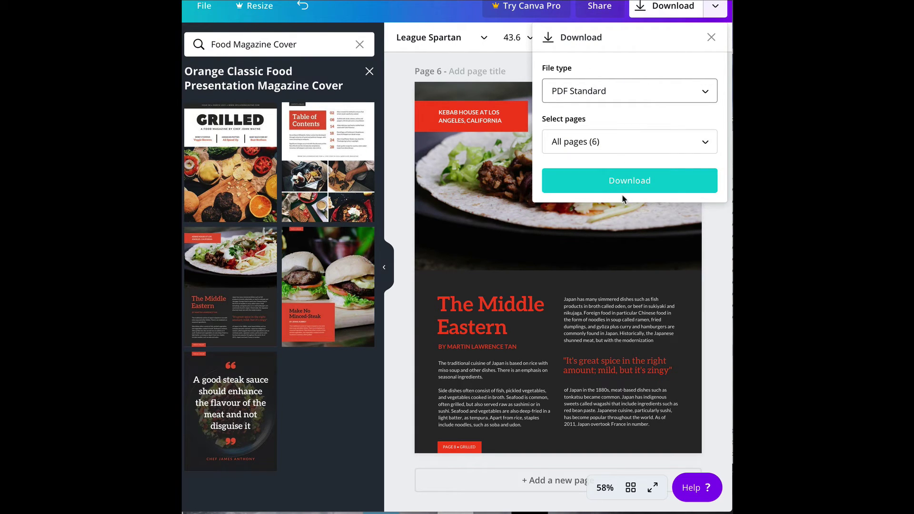
click(589, 145)
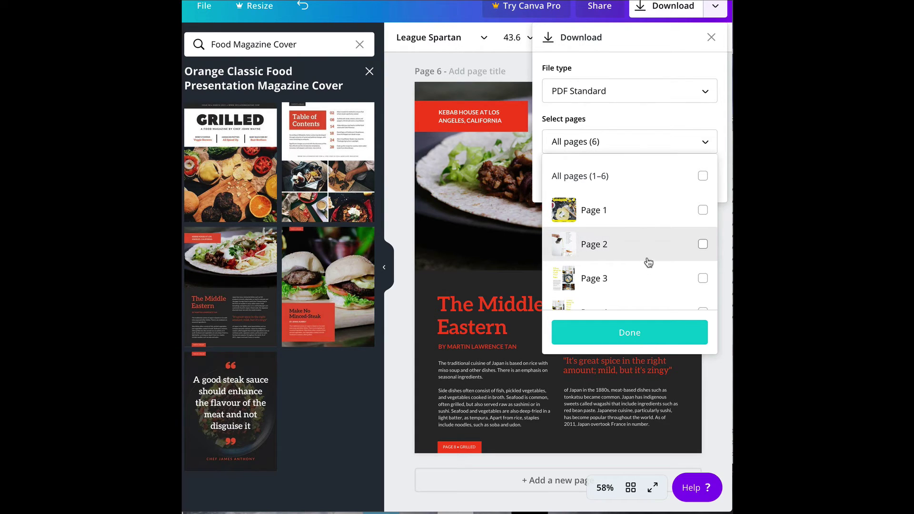
- Keep All pages (6) selected for the PDF Standard download
click(628, 141)
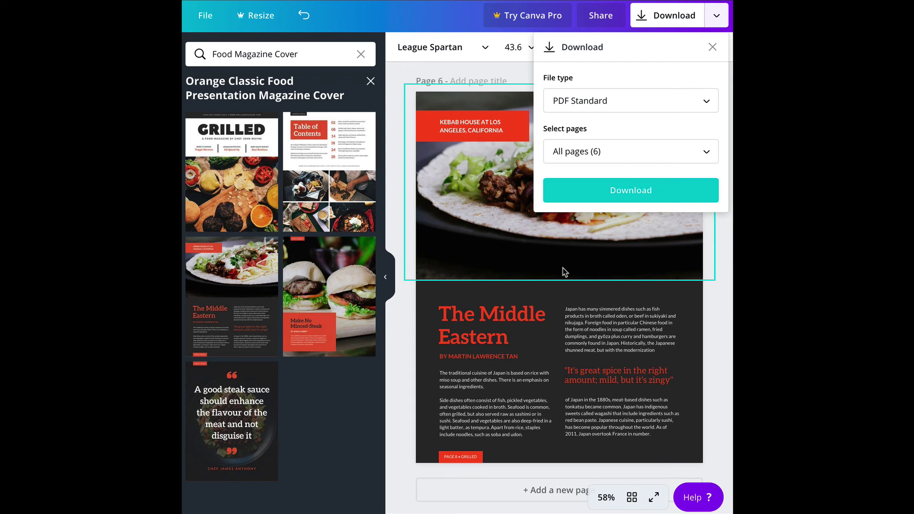
- Return to the Steam cover on page 1 and close the download panel
scroll(563, 268, up, 3)
scroll(474, 250, up, 12)
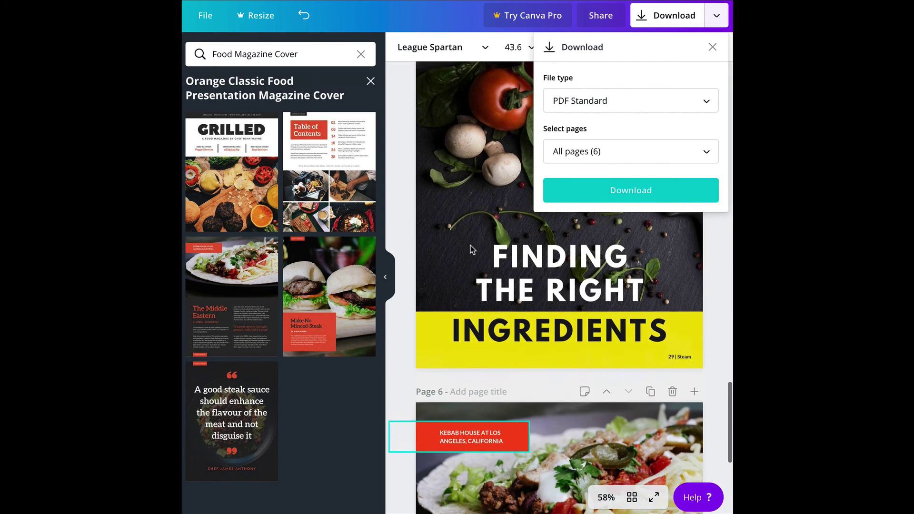
scroll(471, 245, up, 6)
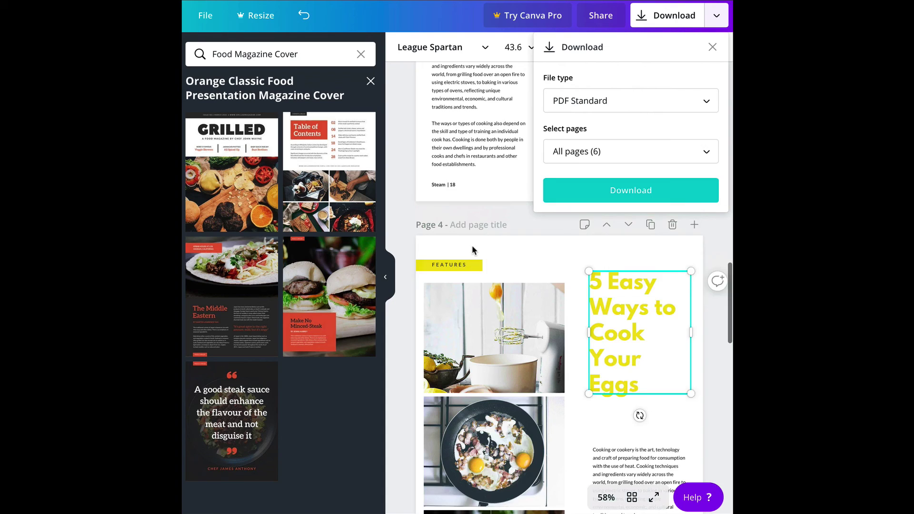
scroll(470, 244, up, 15)
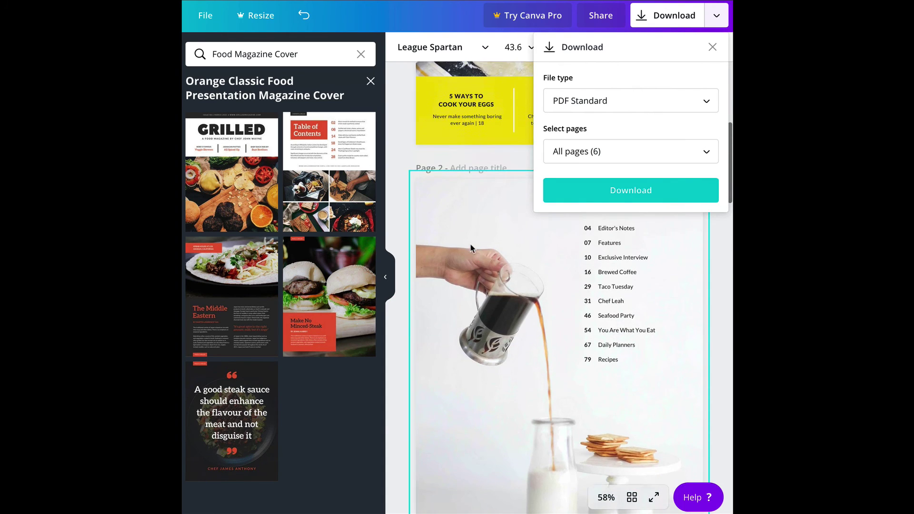
scroll(471, 244, up, 6)
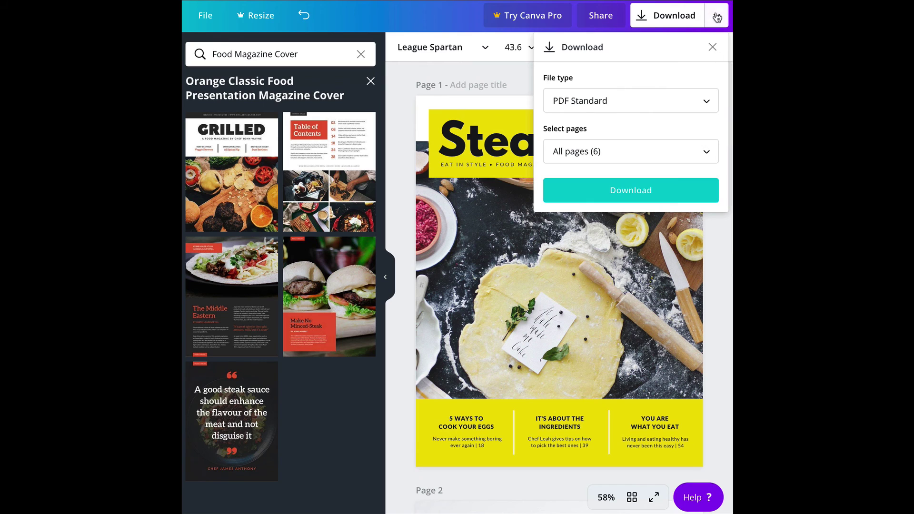
click(405, 19)
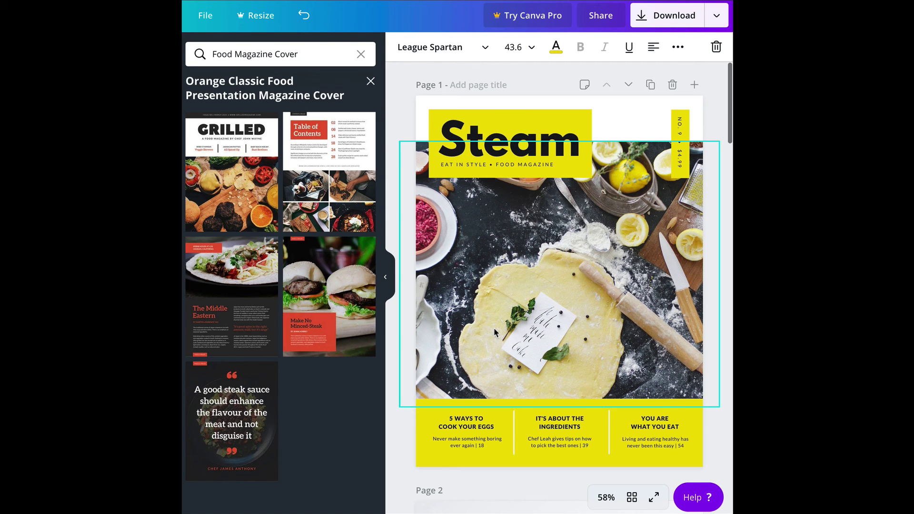
scroll(485, 257, down, 4)
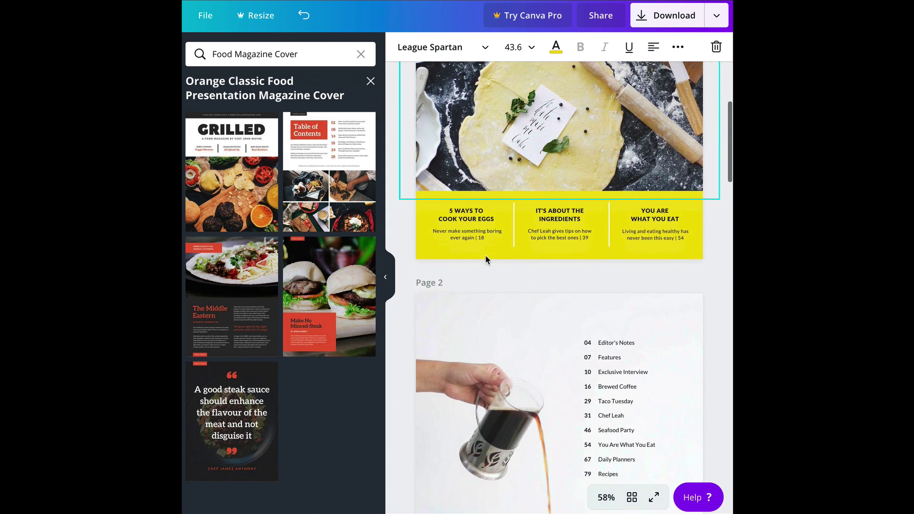
scroll(483, 259, down, 15)
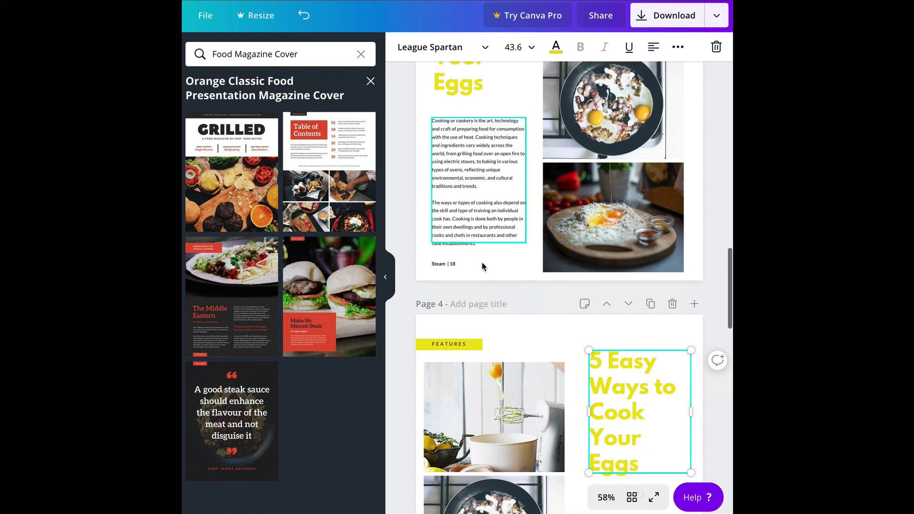
scroll(482, 261, down, 3)
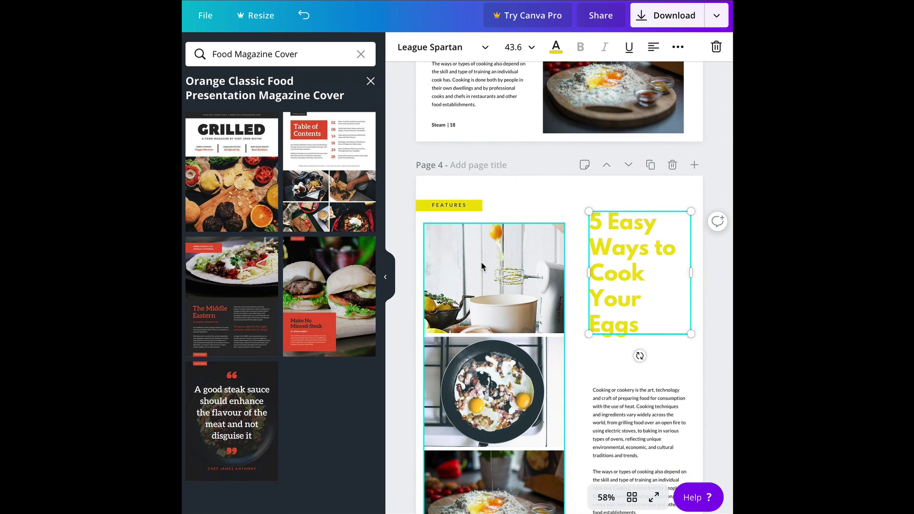